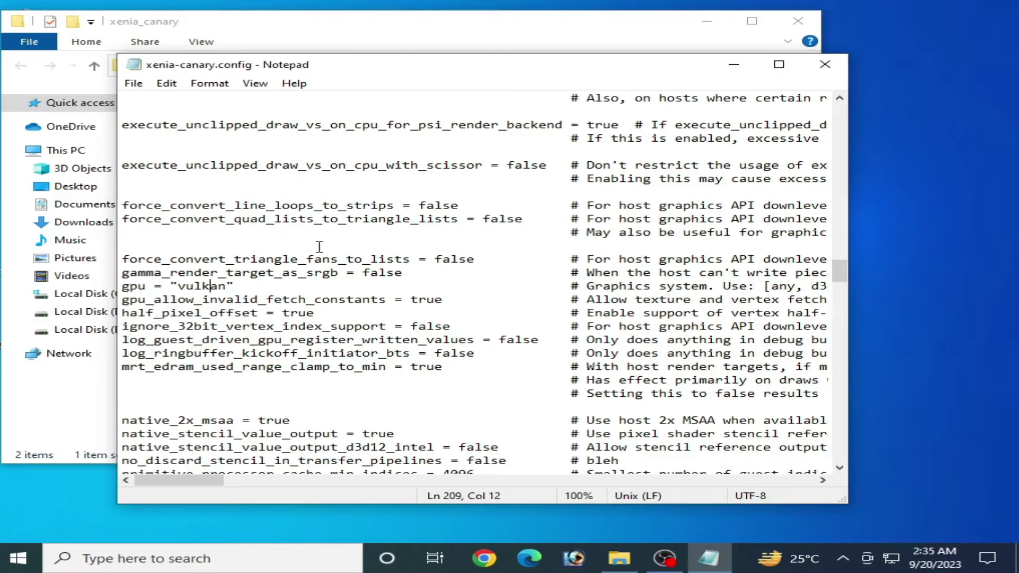
Step: Begin a Windows search to find Device Manager
left_click(326, 293)
Step: Search 'dev', open Device Manager and expand Display adapters
left_click(196, 554)
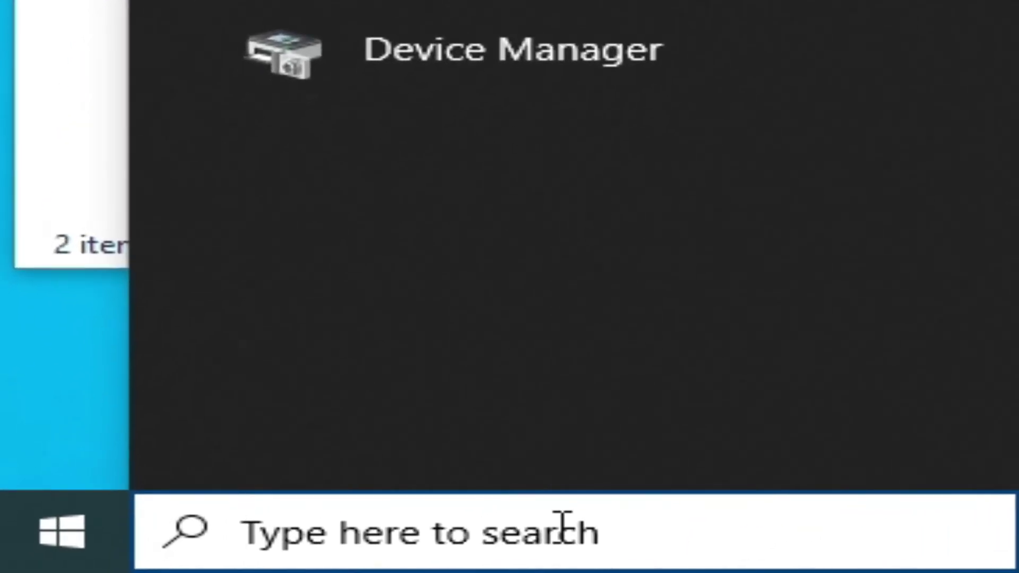
type("dev")
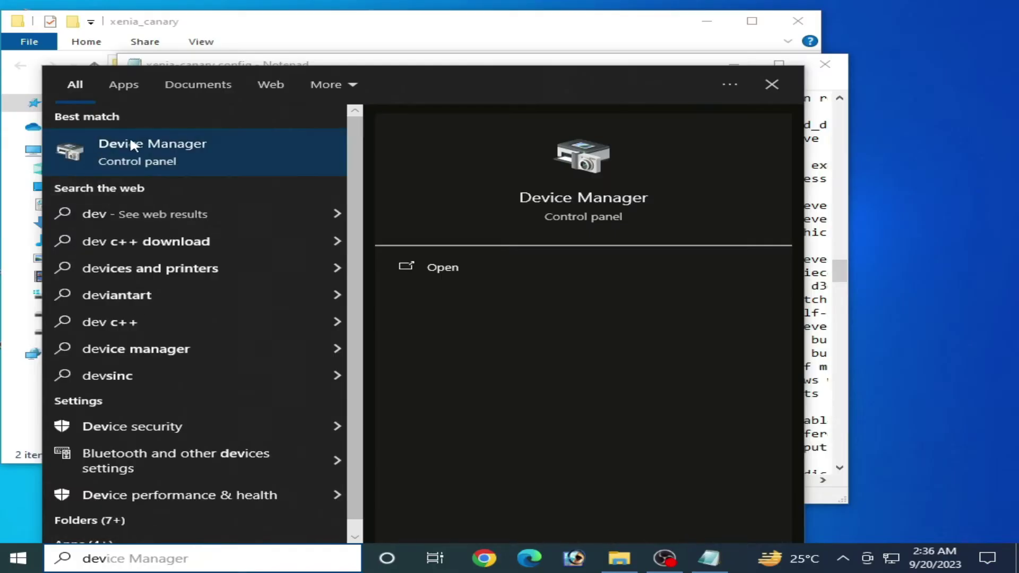
left_click(151, 154)
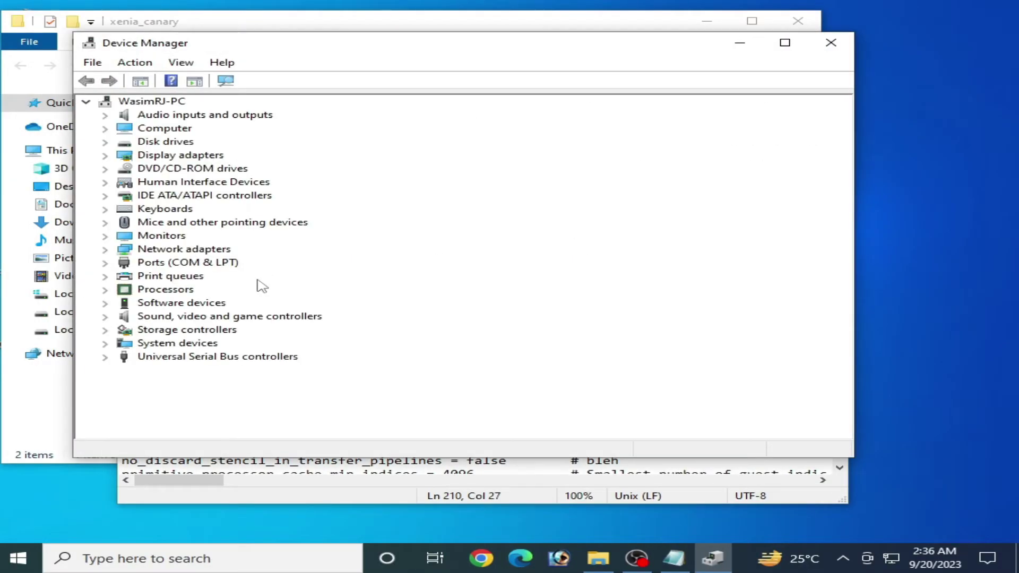
left_click(104, 156)
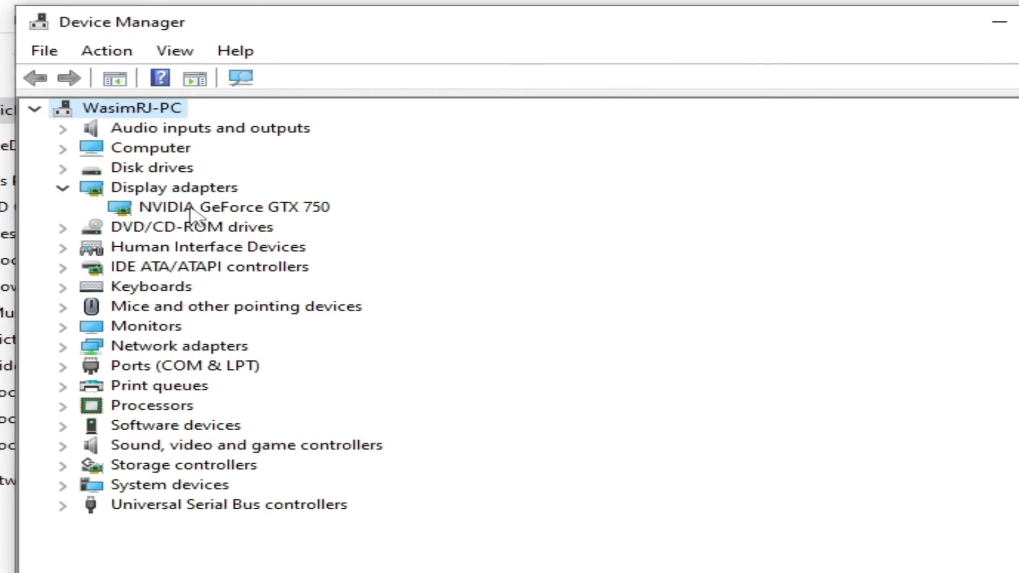
Step: Bring up Disable device for the NVIDIA GeForce GTX 750, then decline to keep it enabled
left_click(190, 205)
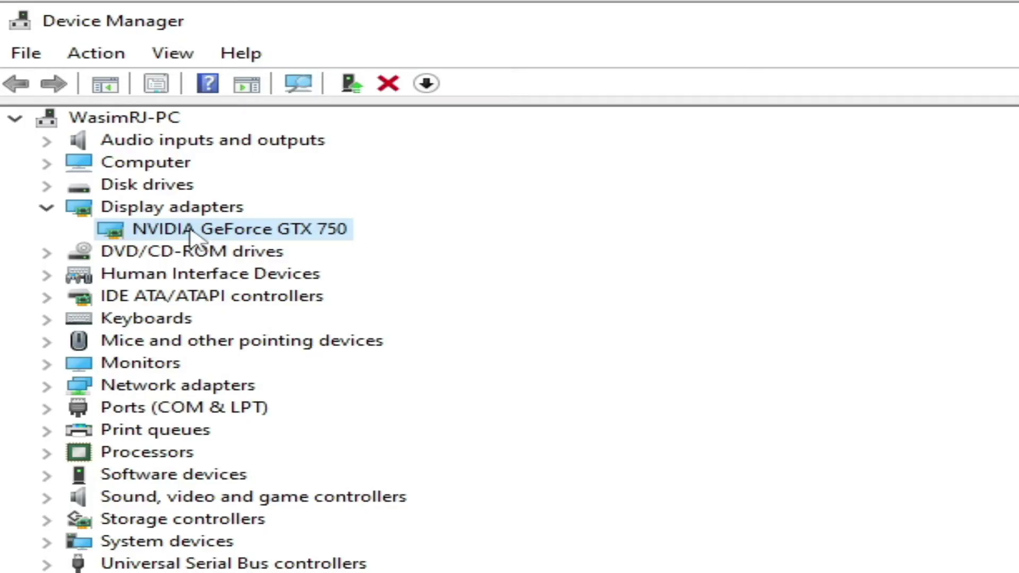
right_click(192, 236)
left_click(268, 271)
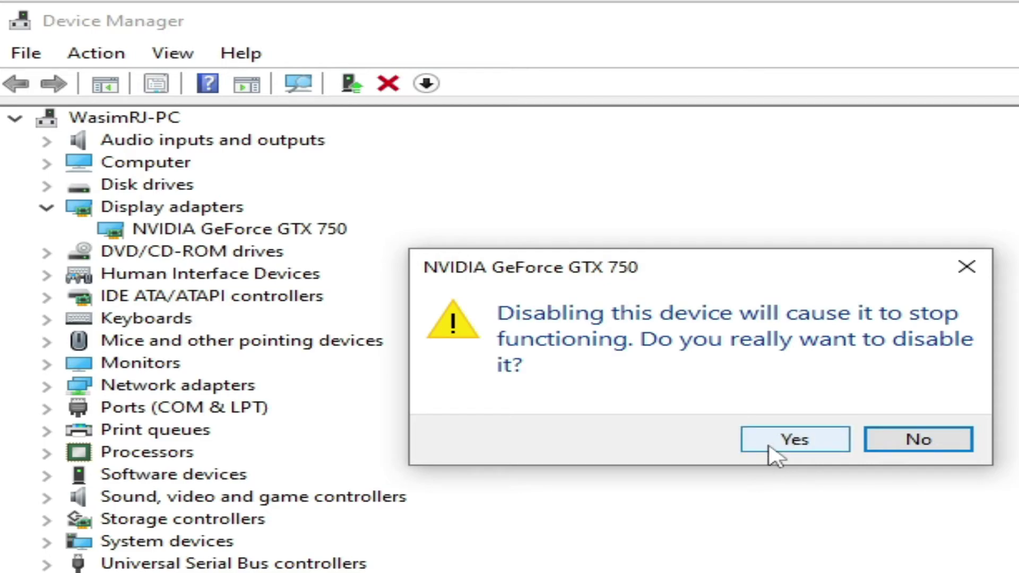
left_click(929, 440)
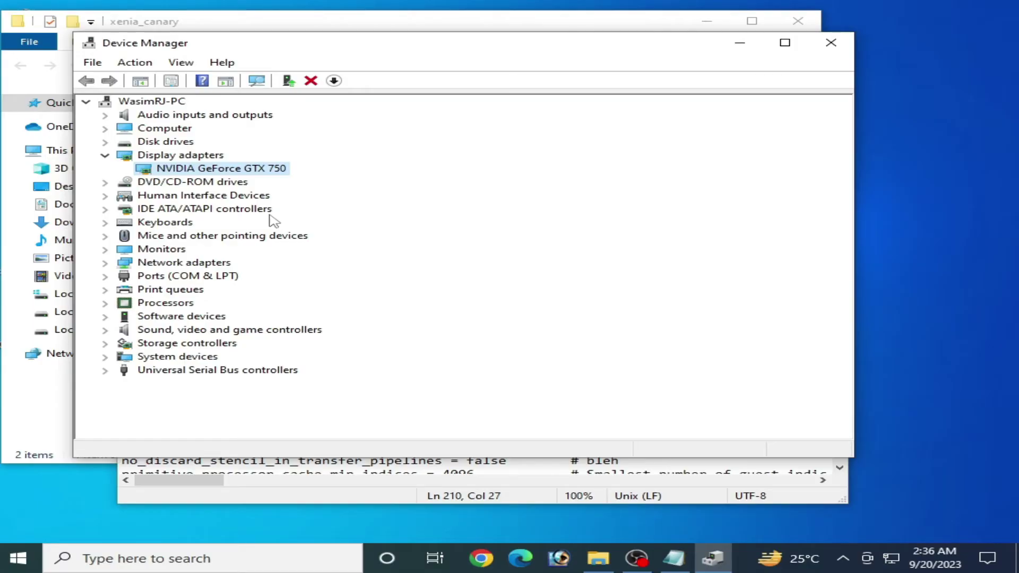
Step: Check the GTX 750 driver, version 31.0.15.3640 dated 6/23/2023, then close its Properties
right_click(238, 170)
left_click(303, 256)
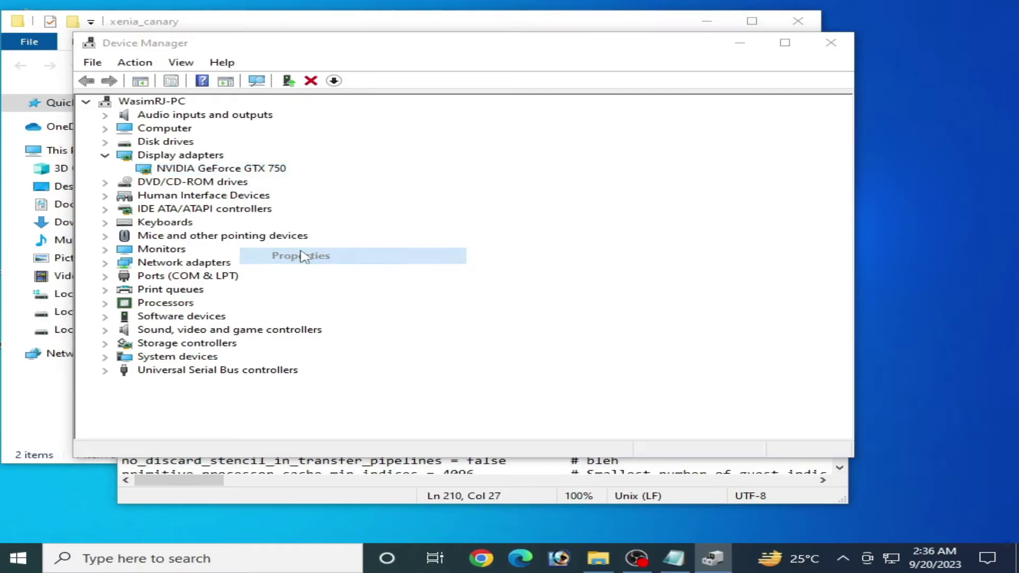
left_click(340, 113)
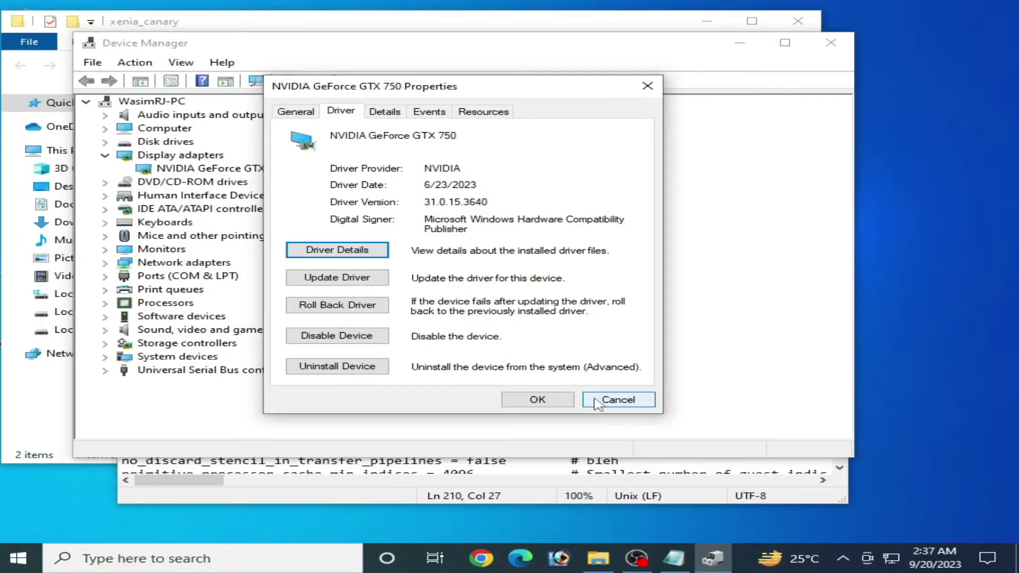
left_click(610, 400)
right_click(238, 171)
Step: List the GTX 750's compatible drivers without installing, then close Device Manager
left_click(273, 185)
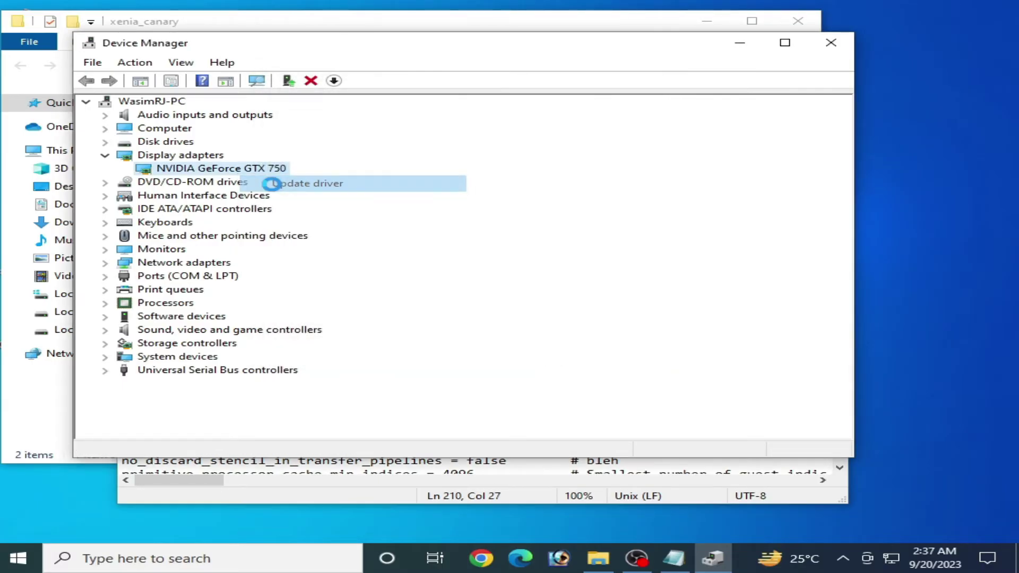
left_click(325, 300)
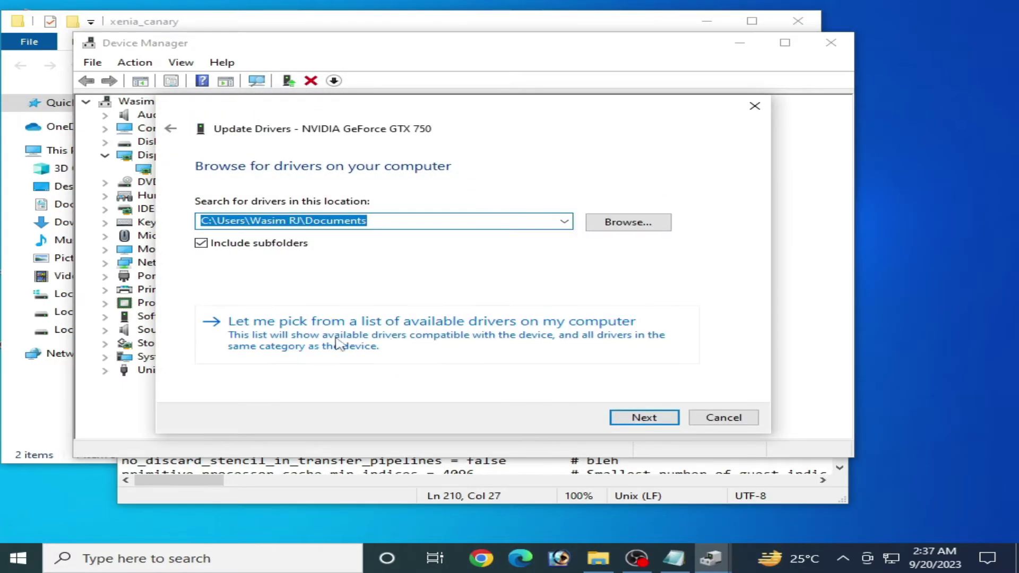
left_click(316, 337)
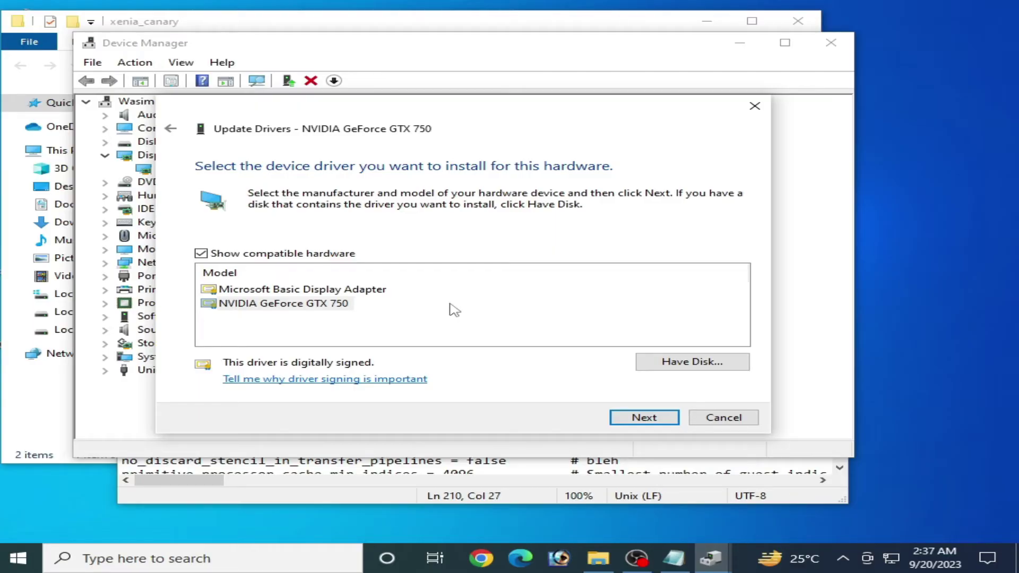
left_click(723, 417)
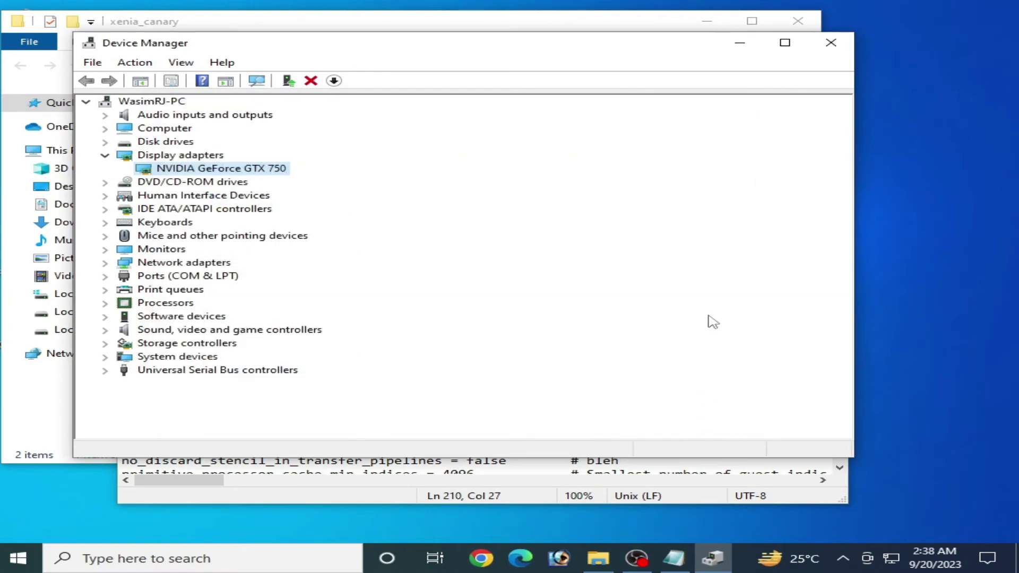
left_click(831, 42)
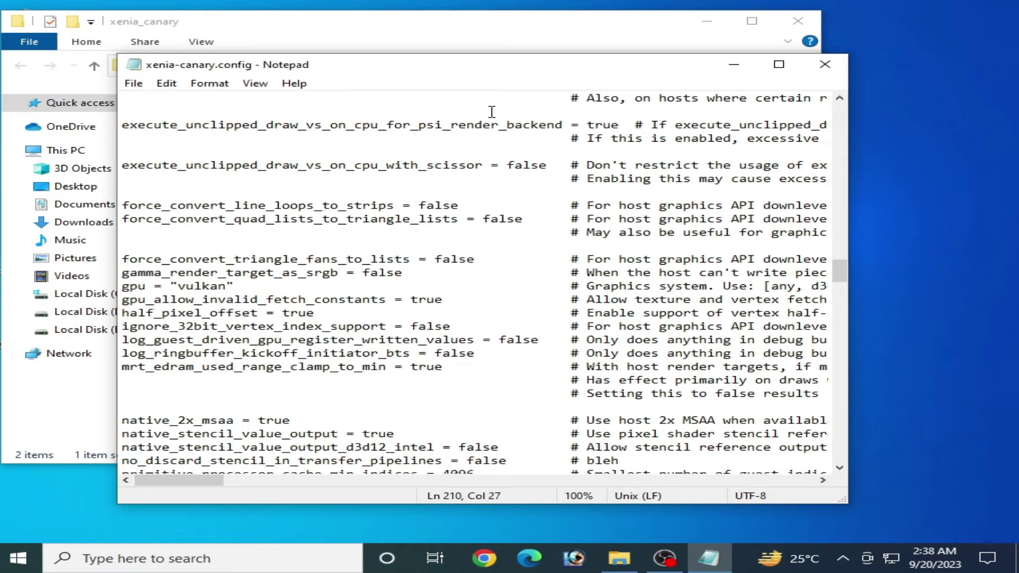
Step: Change vsync to false and vsync_interval from 12 to 16, then save the file
left_click_drag(839, 271, 861, 318)
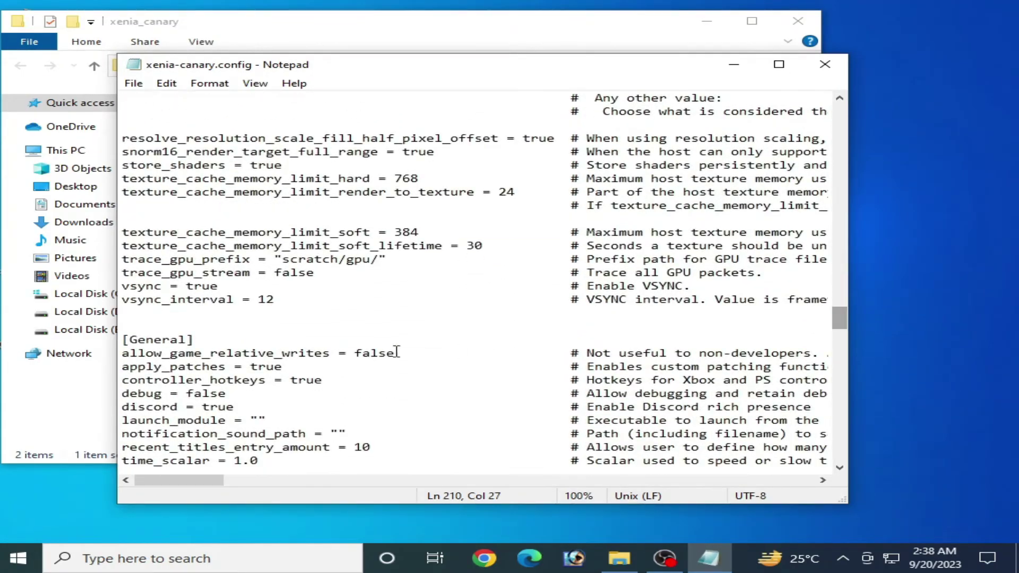
left_click(187, 288)
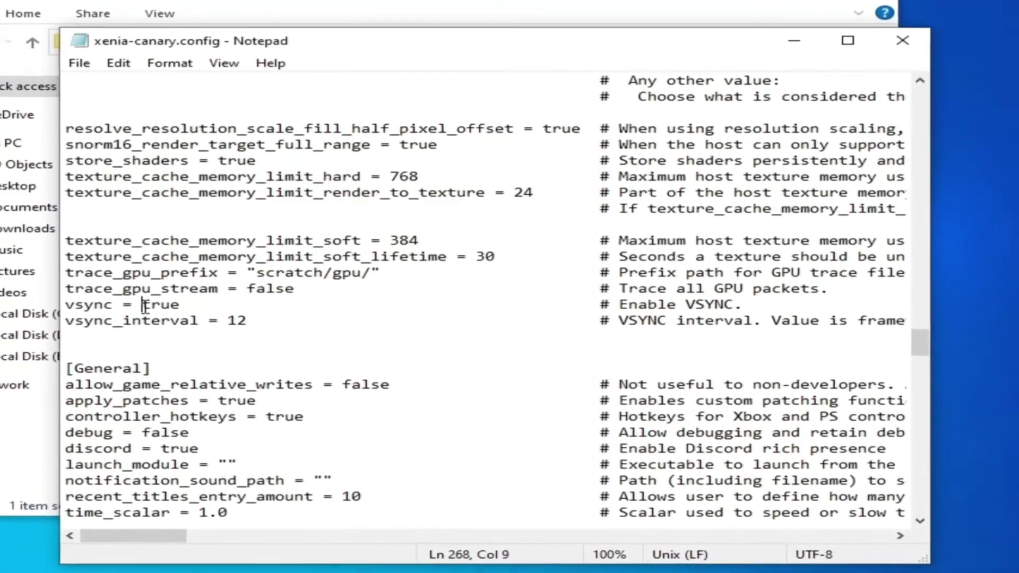
left_click_drag(145, 306, 179, 306)
type("false")
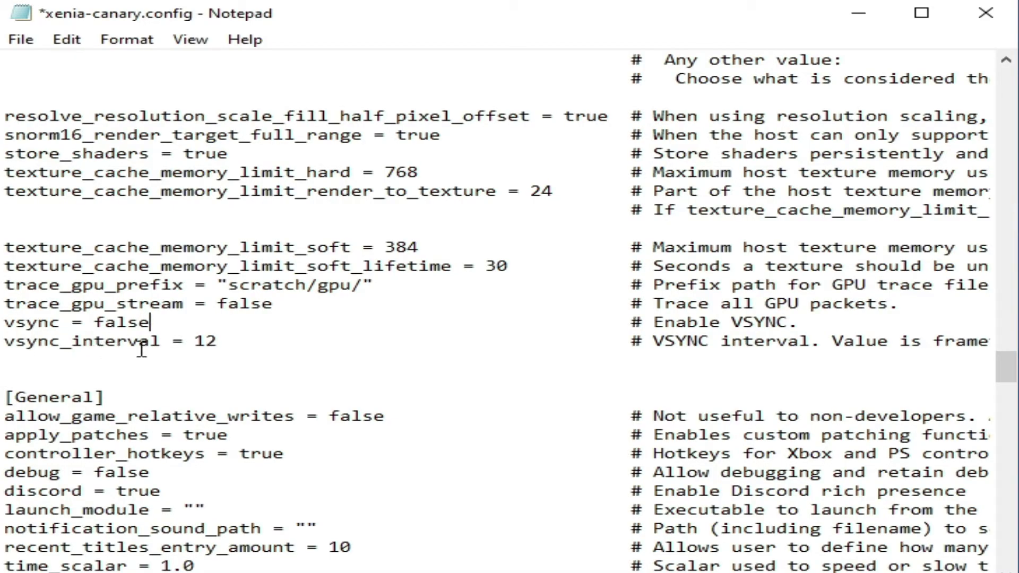
left_click_drag(193, 341, 219, 341)
type("16")
left_click(20, 41)
left_click(63, 132)
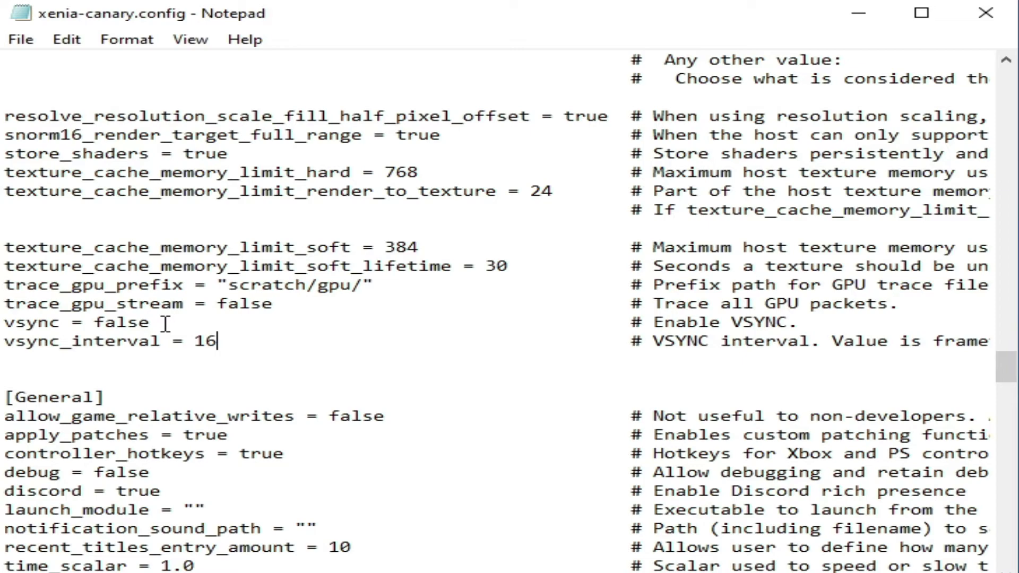
Step: Re-enter the vsync value as false and save the config again
left_click_drag(94, 322, 150, 325)
type("true")
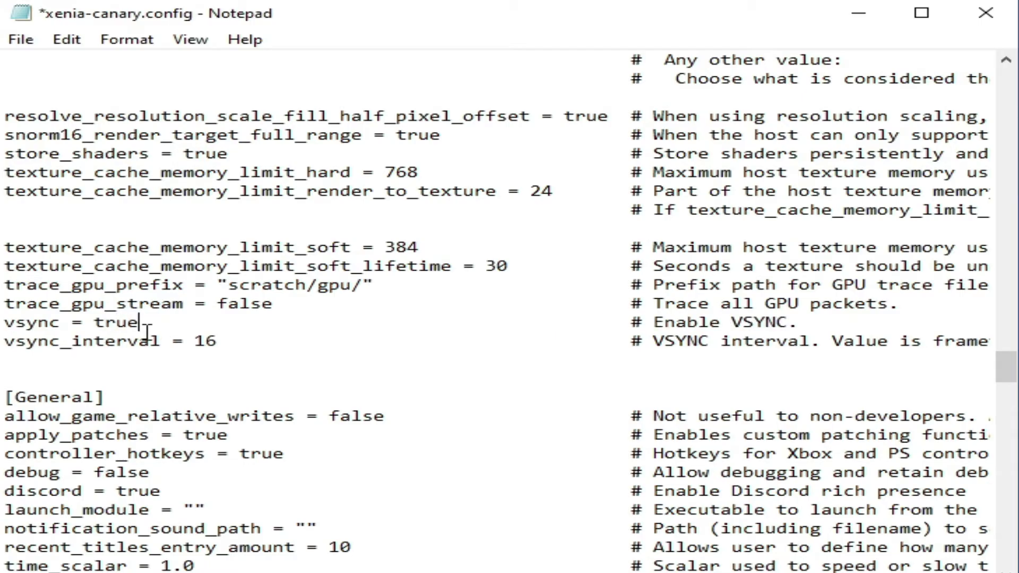
key("BackSpace")
key("BackSpace")
key("BackSpace")
key("BackSpace")
type("fa")
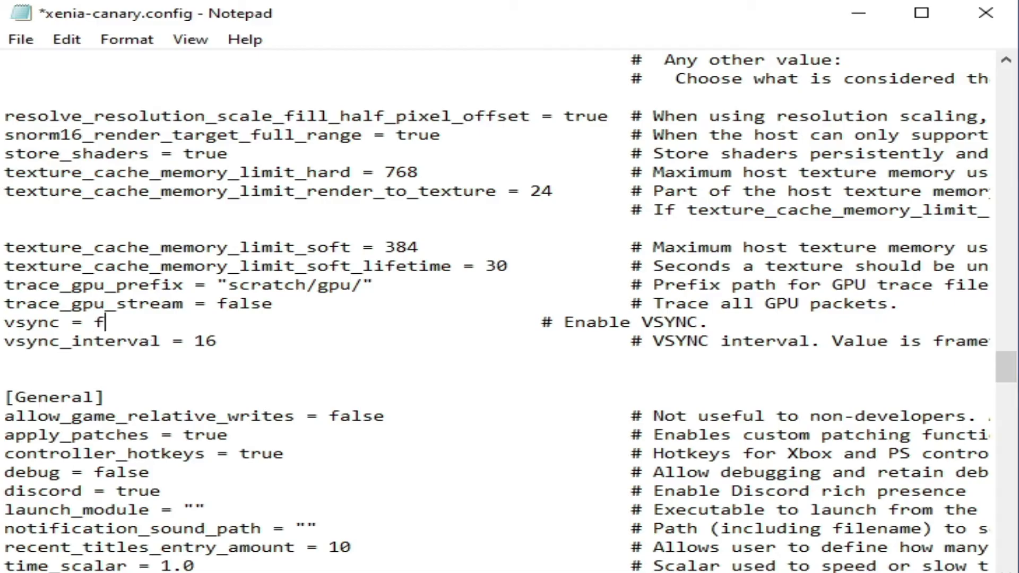
type("l")
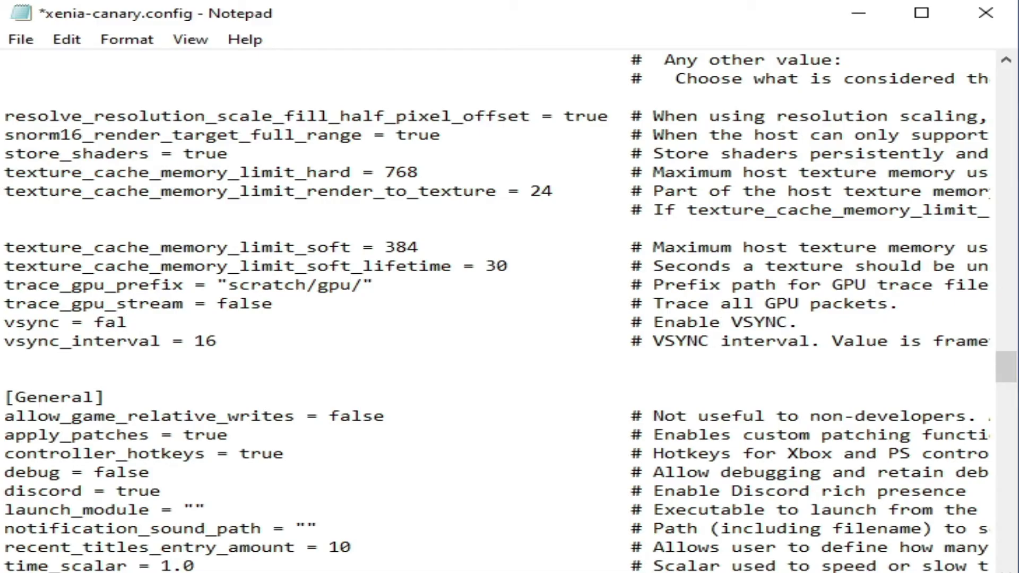
type("se")
left_click(20, 39)
left_click(63, 134)
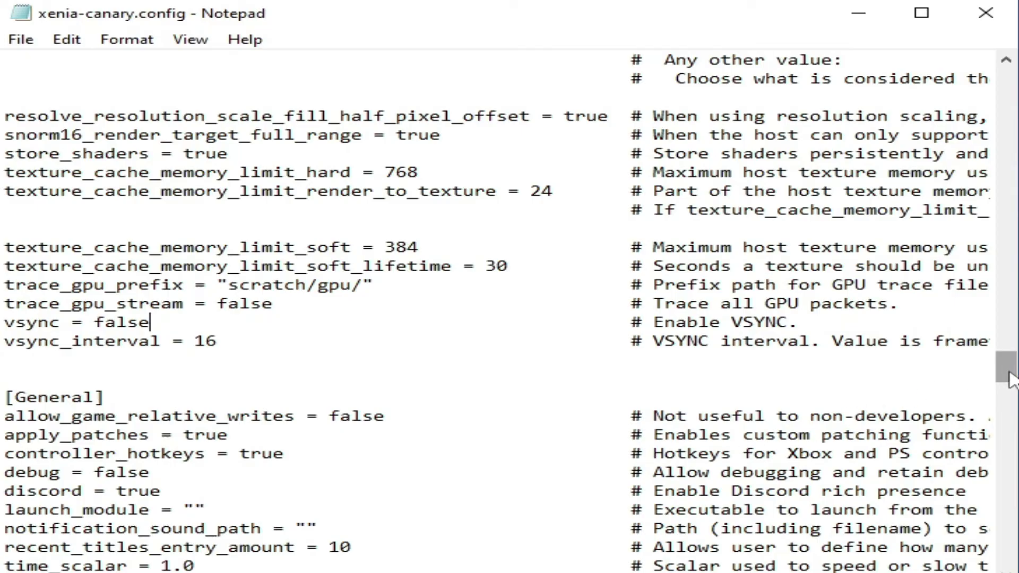
Step: Change protect_zero under [Memory] to false, save xenia-canary.config and close Notepad
left_click_drag(1011, 378, 1014, 467)
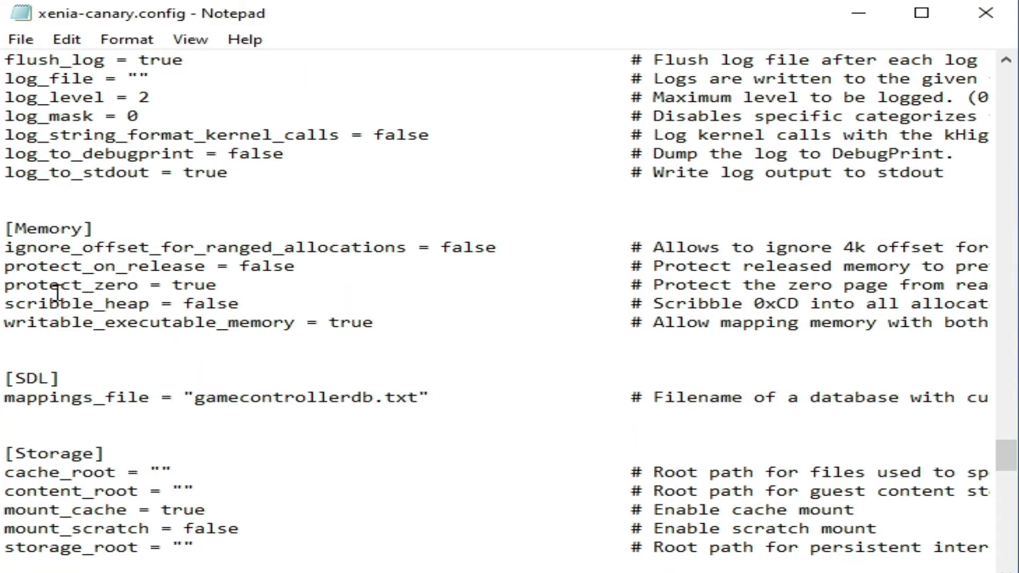
left_click_drag(175, 287, 218, 286)
type("f")
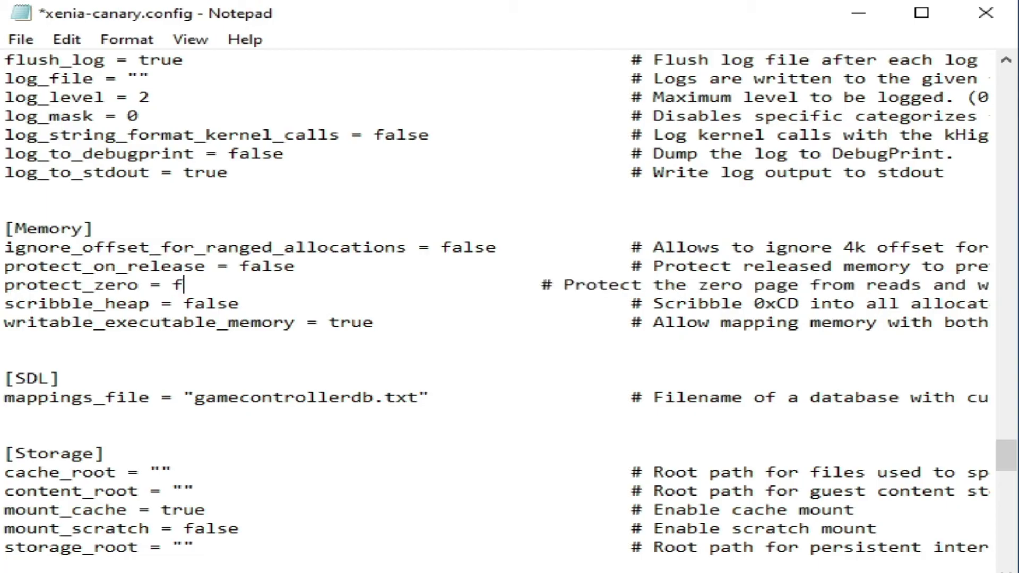
type("alse")
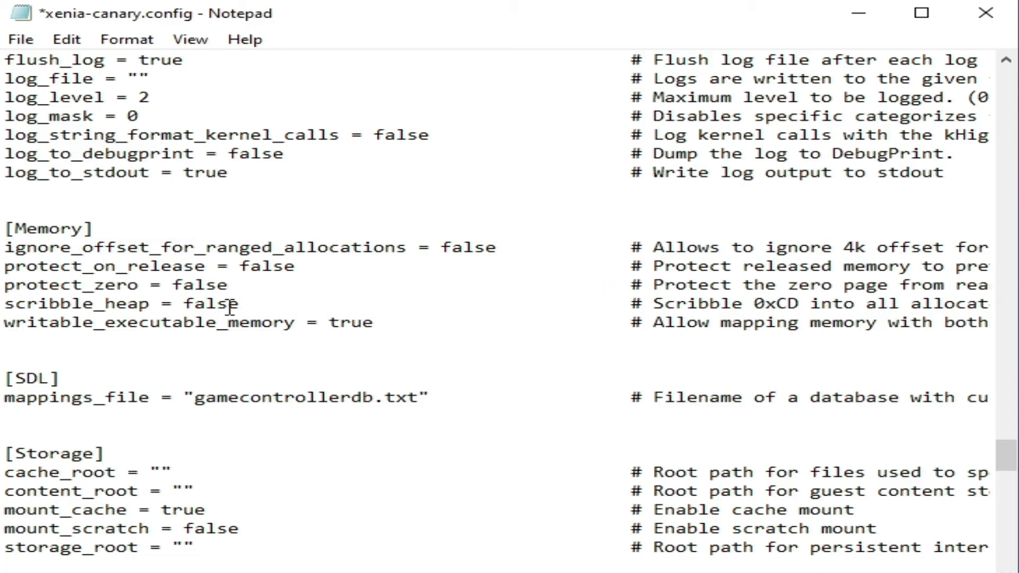
left_click(21, 39)
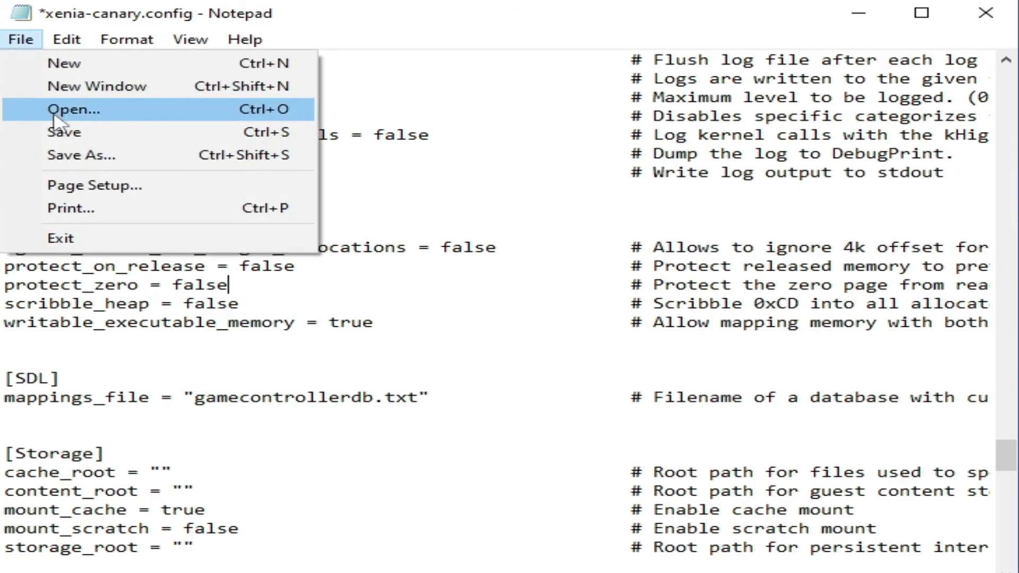
left_click(67, 129)
scroll(318, 233, "down", 3)
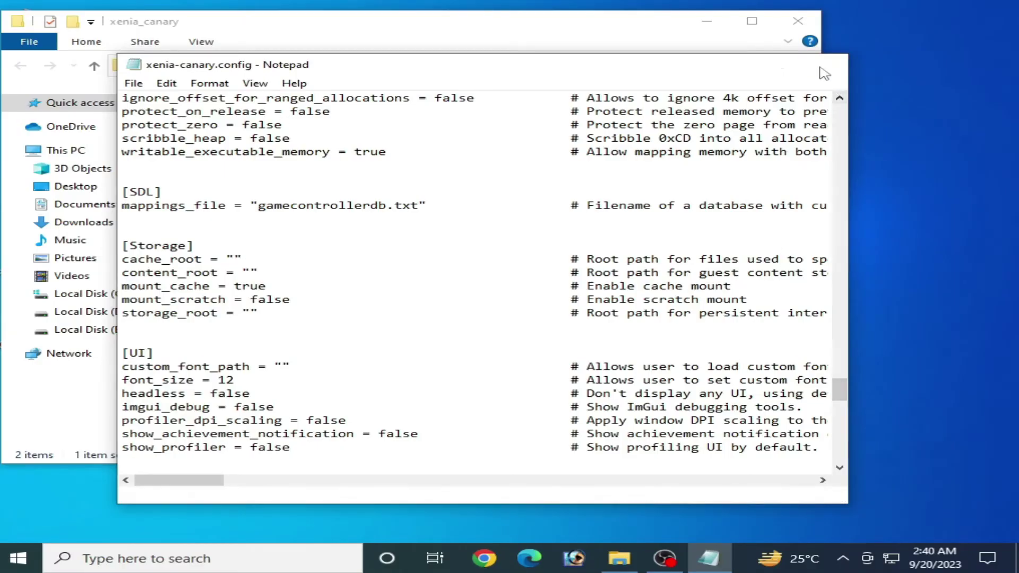
left_click(821, 68)
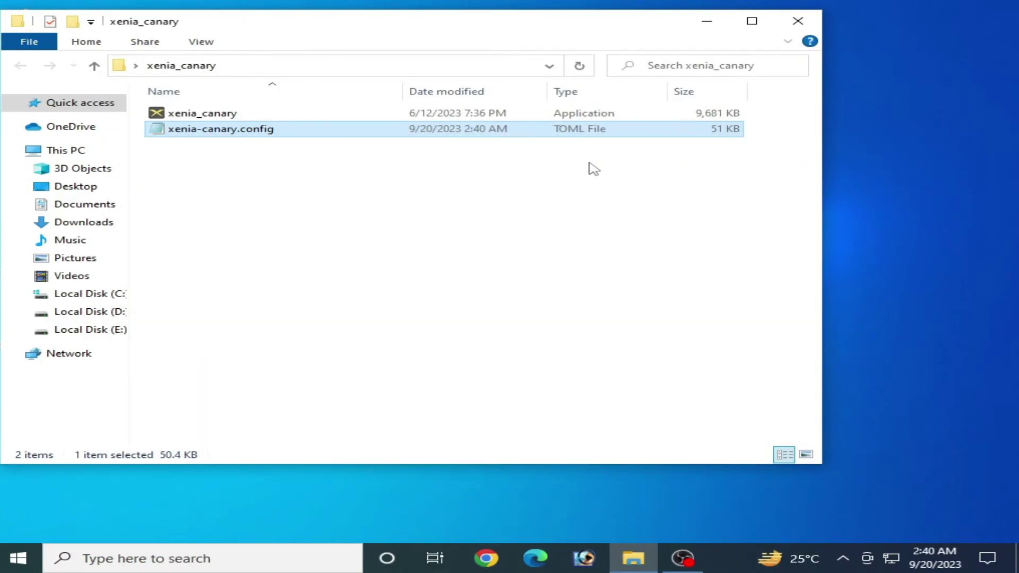